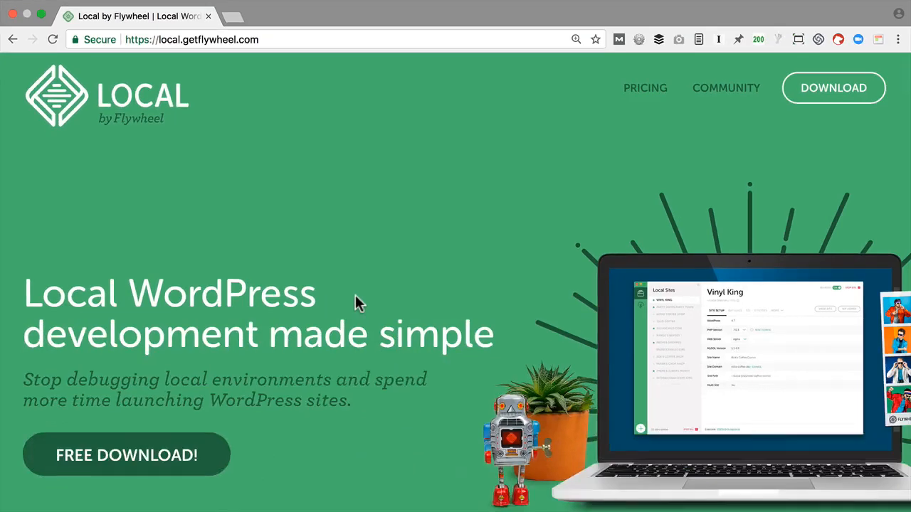
Open the Local by Flywheel download form and review its platform choices and required fields.
click(114, 347)
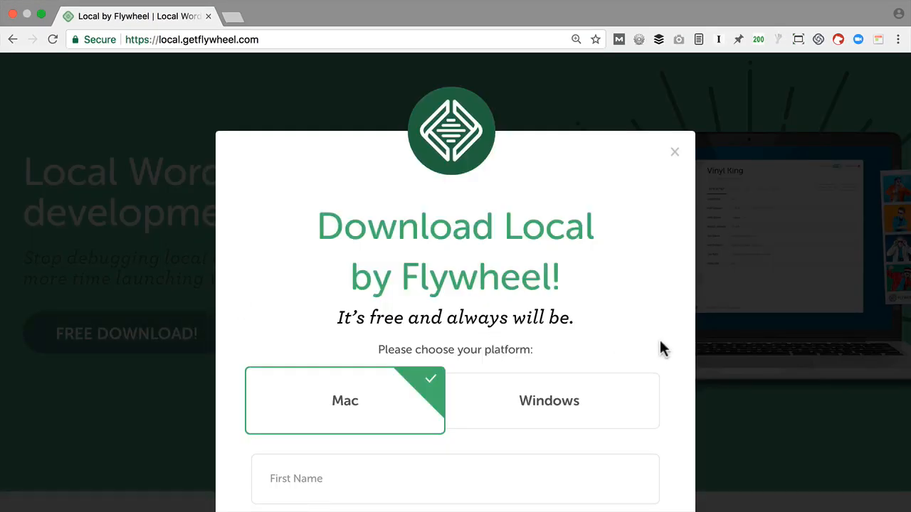
scroll(661, 346, down, 3)
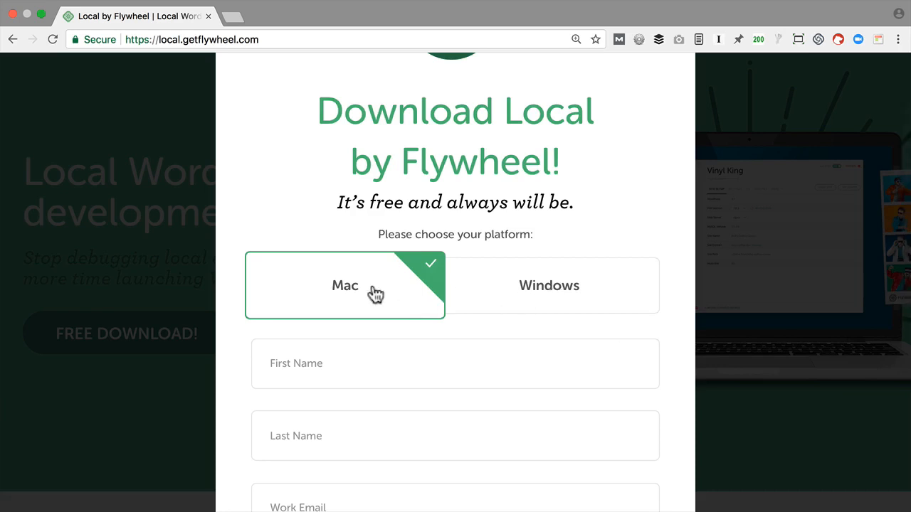
scroll(662, 403, down, 3)
scroll(663, 397, down, 3)
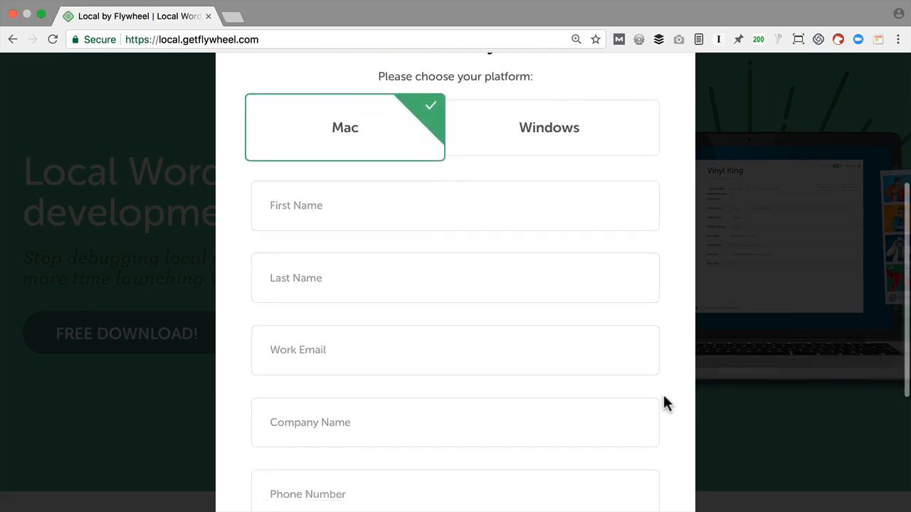
scroll(444, 334, down, 3)
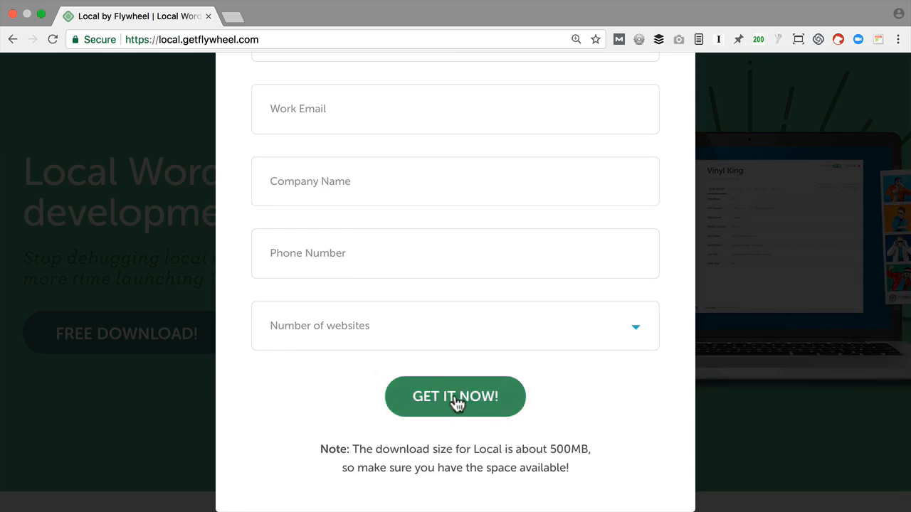
scroll(321, 390, up, 9)
scroll(321, 395, up, 2)
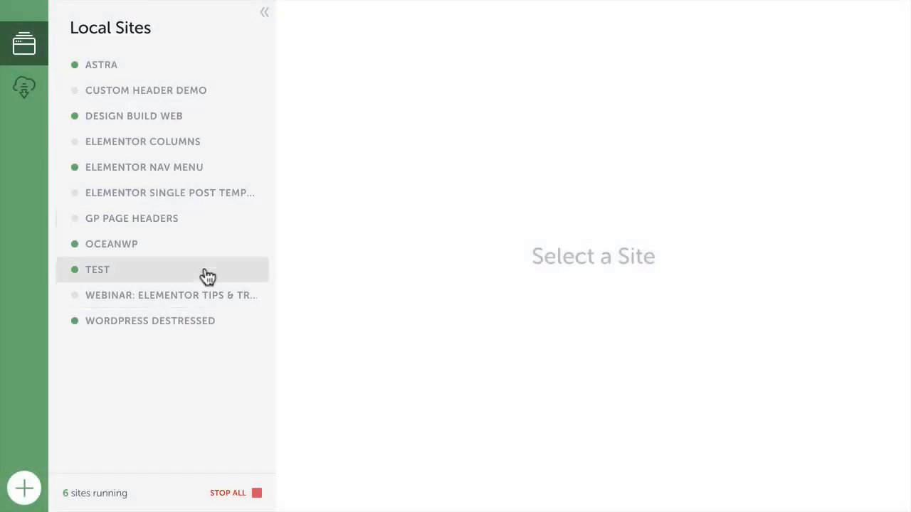
Start a new local site named Starter with the domain starter.dev and no Blueprint.
click(138, 321)
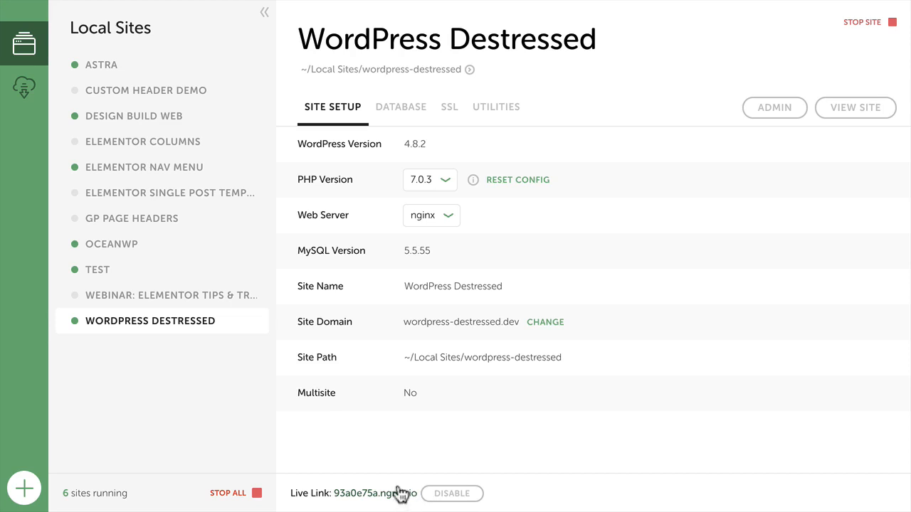
click(25, 489)
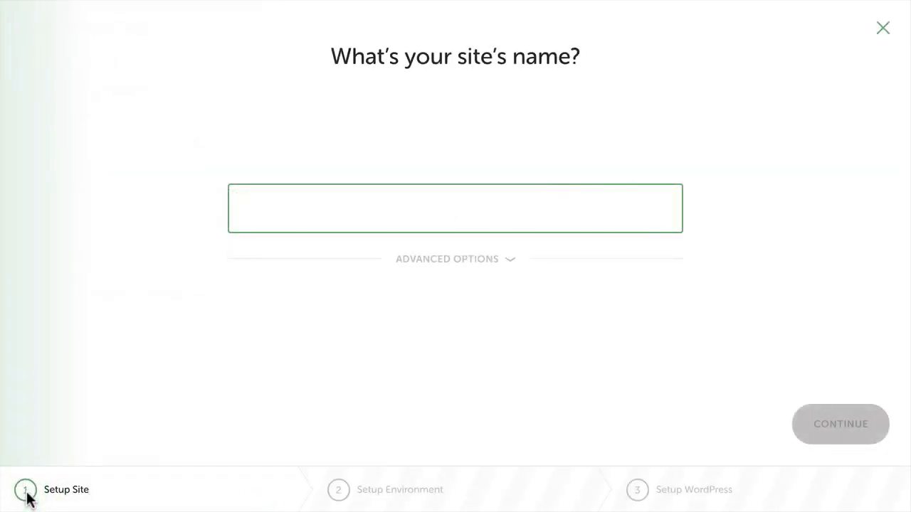
text(Starter)
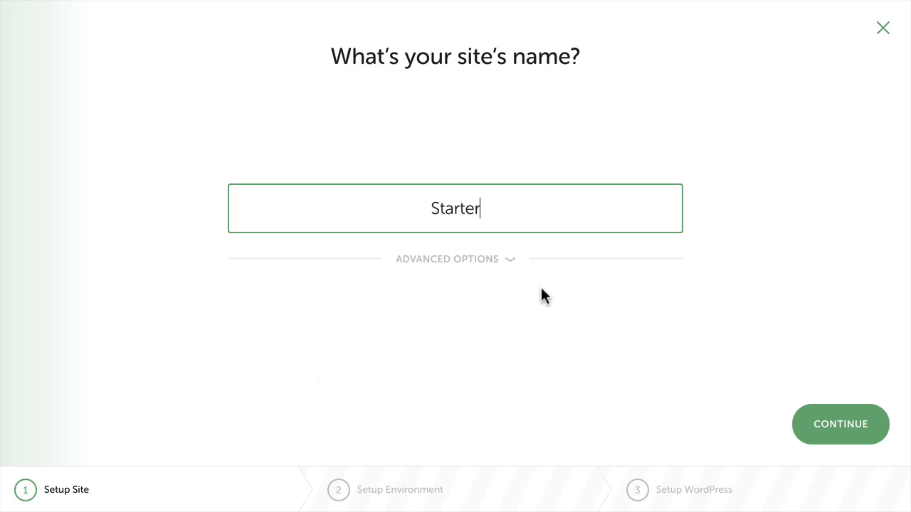
click(511, 262)
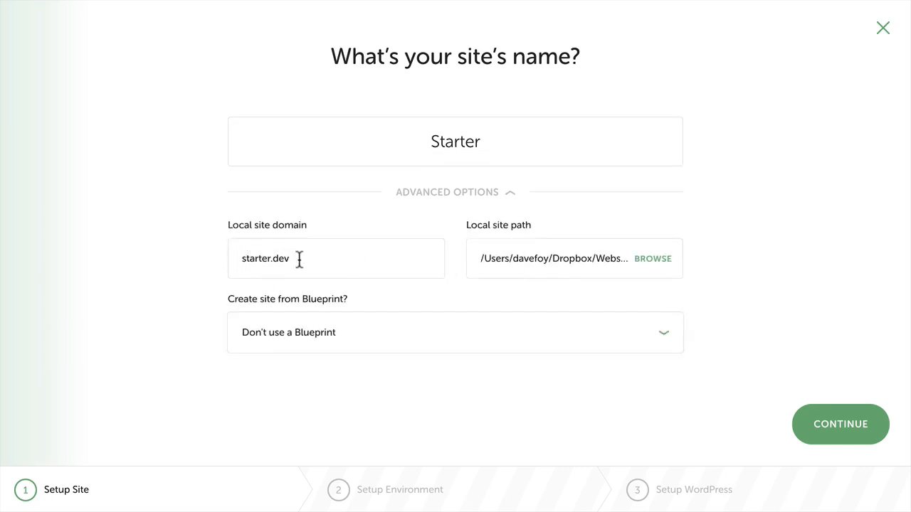
drag(290, 258, 270, 259)
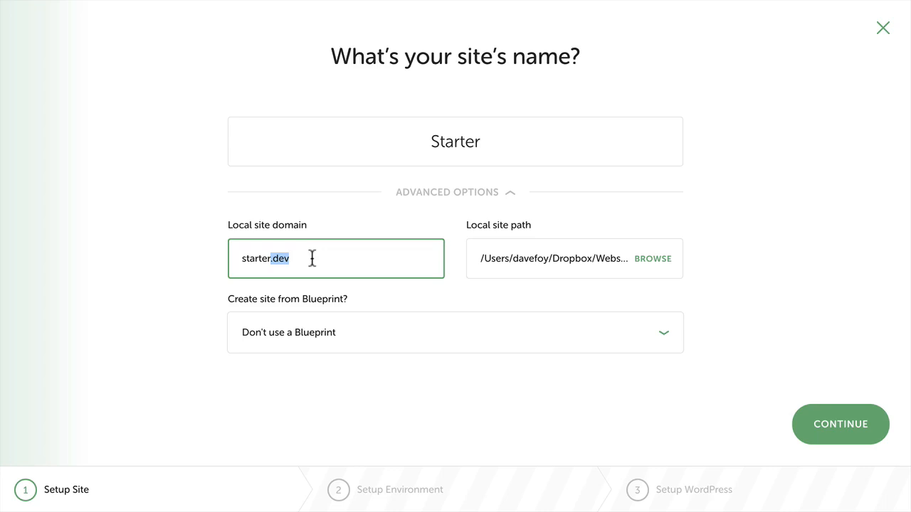
click(311, 258)
click(842, 435)
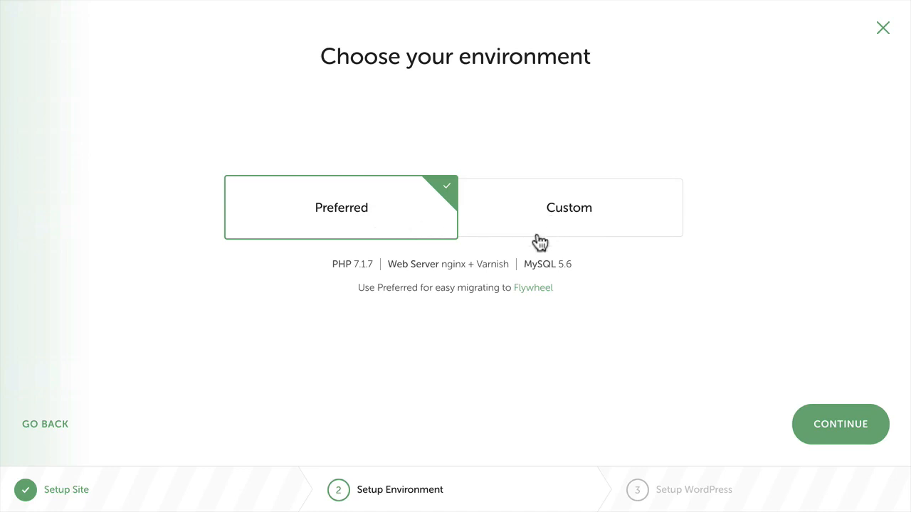
Choose the Custom environment with PHP 7.0.3, nginx and MySQL 5.5, and expand the advanced WordPress setup options.
click(566, 207)
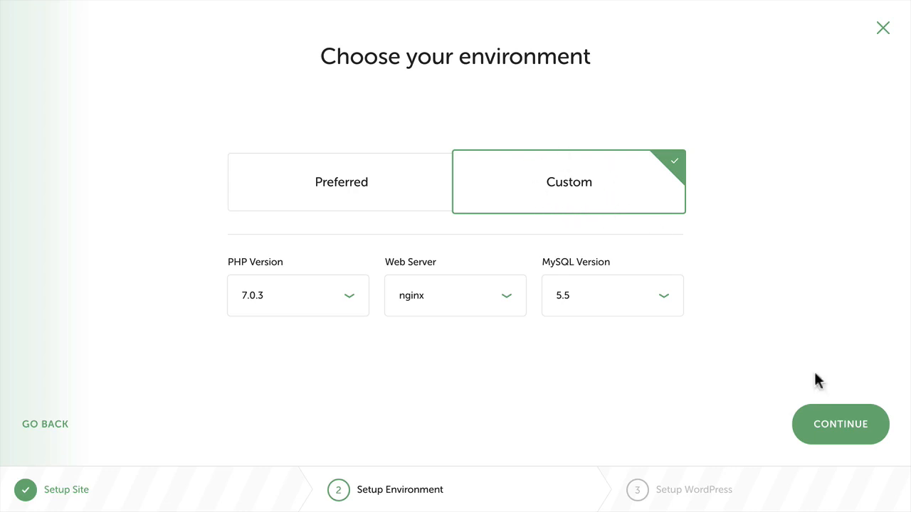
click(844, 431)
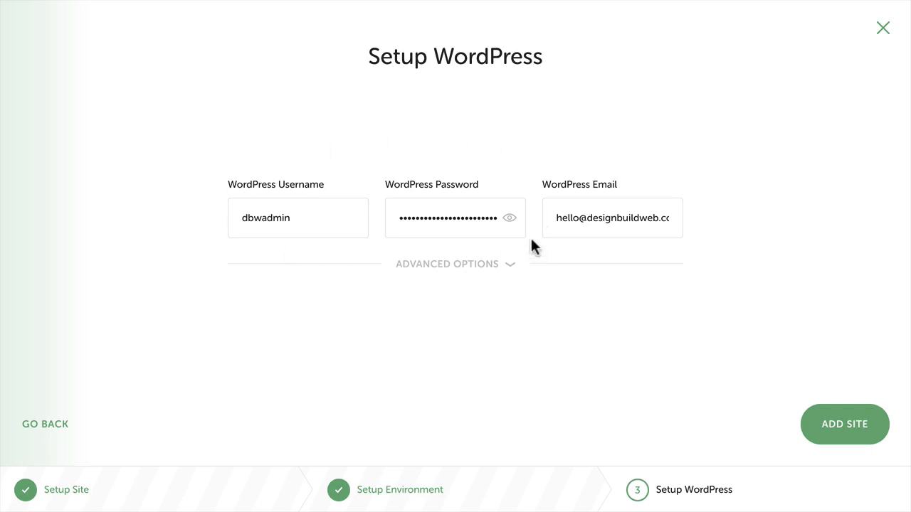
click(509, 264)
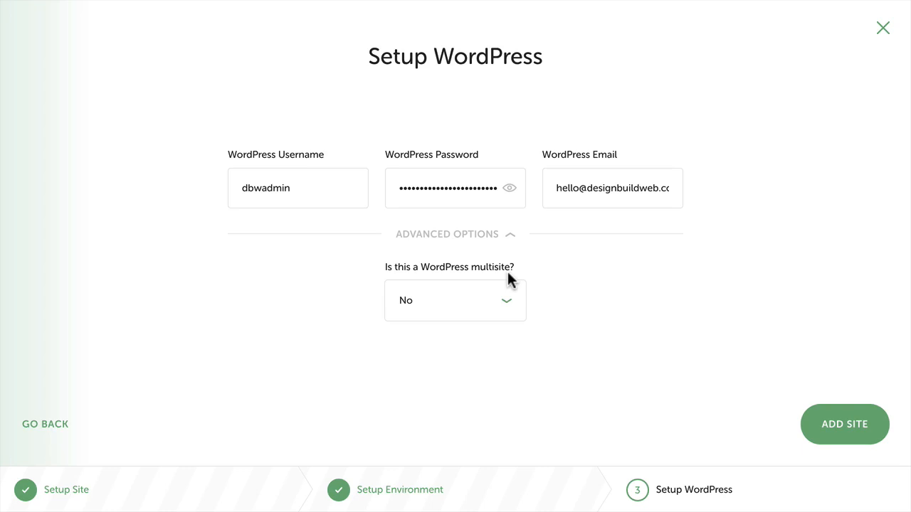
Add the Starter site as a non-multisite install and authorize the change with the computer's account password.
click(844, 430)
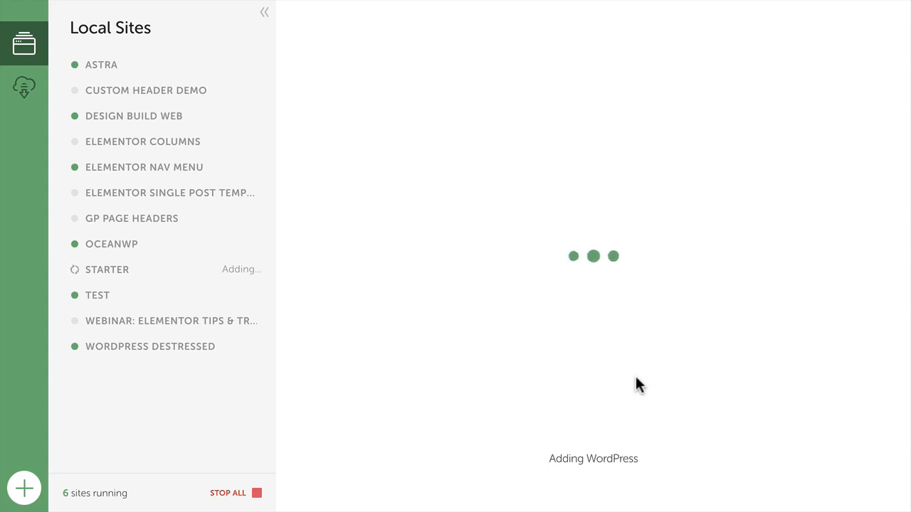
text(••••••••)
key(Return)
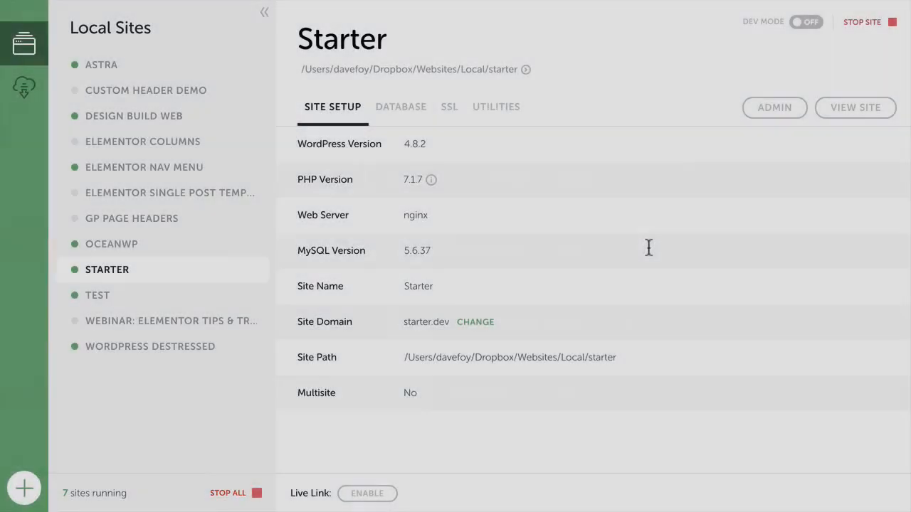
View the Starter site's WordPress login page and front end in the browser, and return to Local.
click(772, 108)
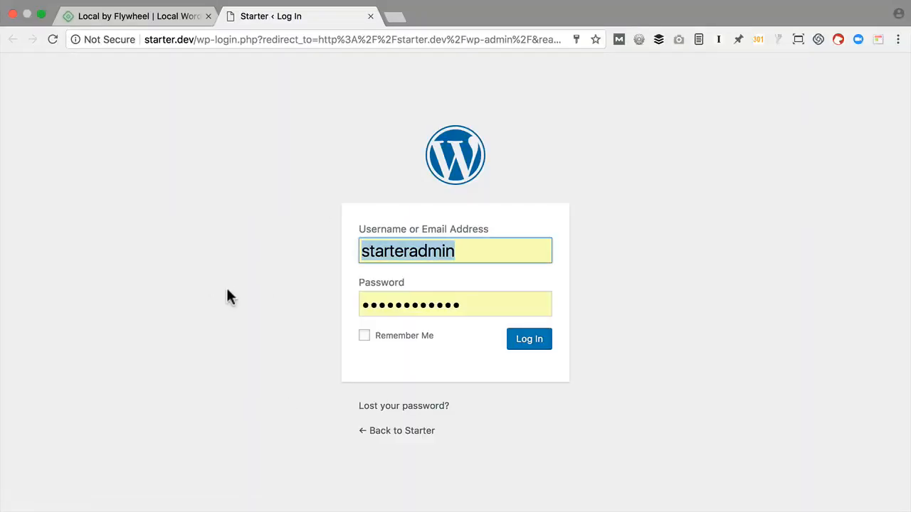
key(ctrl+Left)
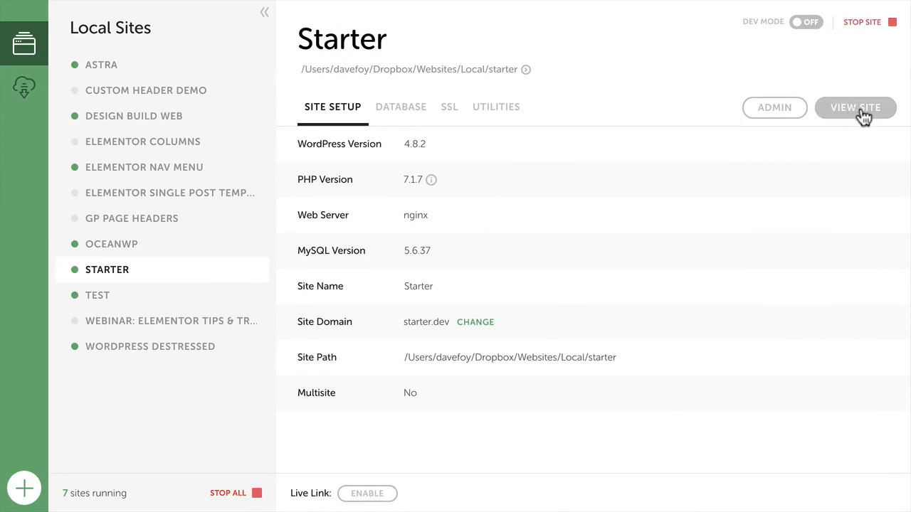
click(861, 112)
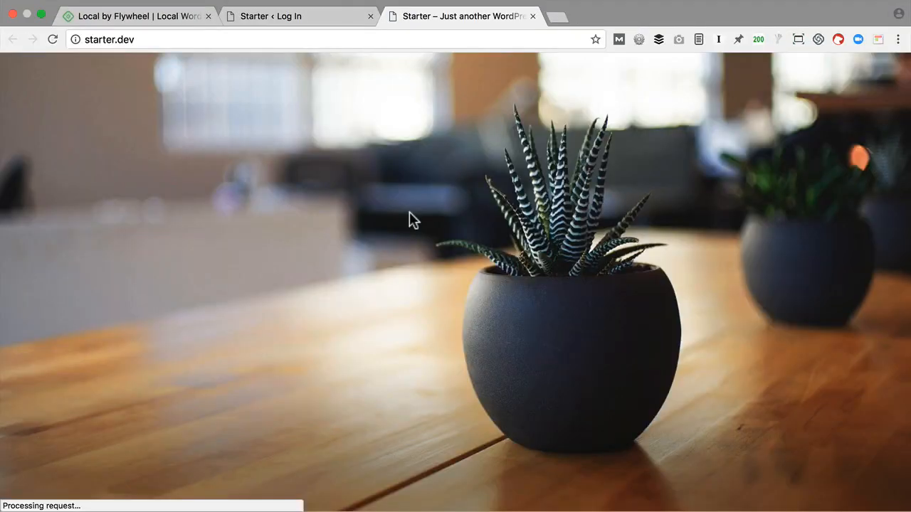
click(296, 18)
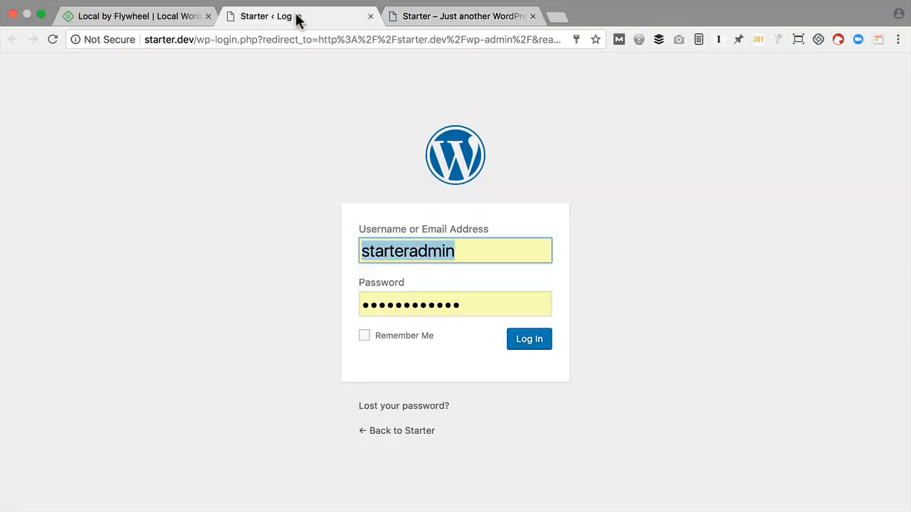
click(455, 17)
key(ctrl+Left)
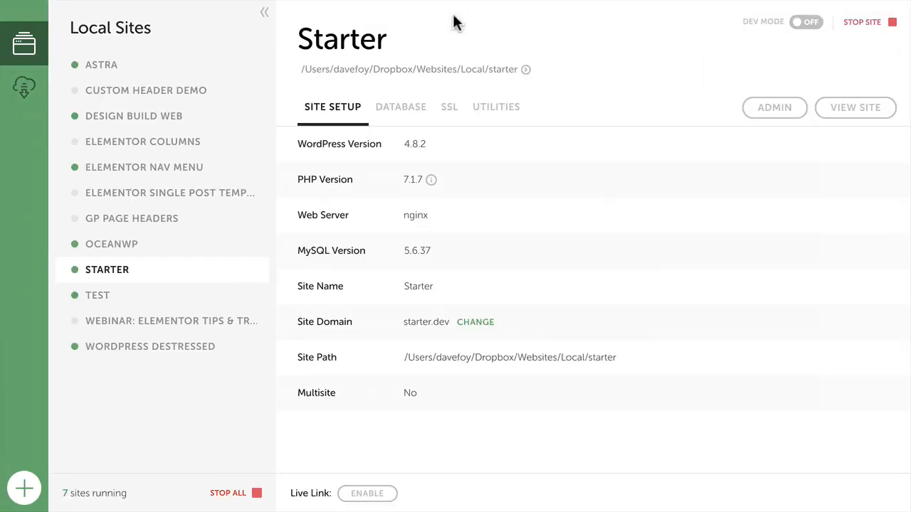
Review Local's preferences for new site defaults, exporting, advanced settings and Blueprints, and close them.
click(75, 7)
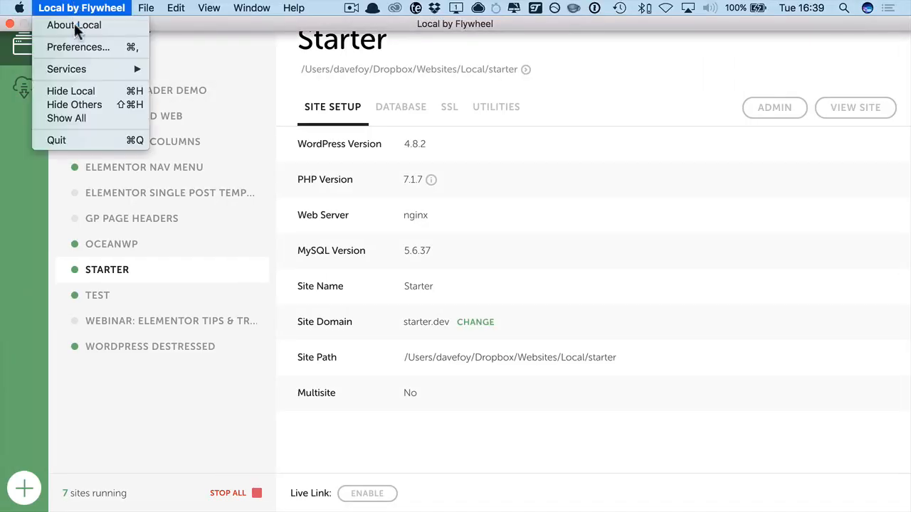
click(78, 47)
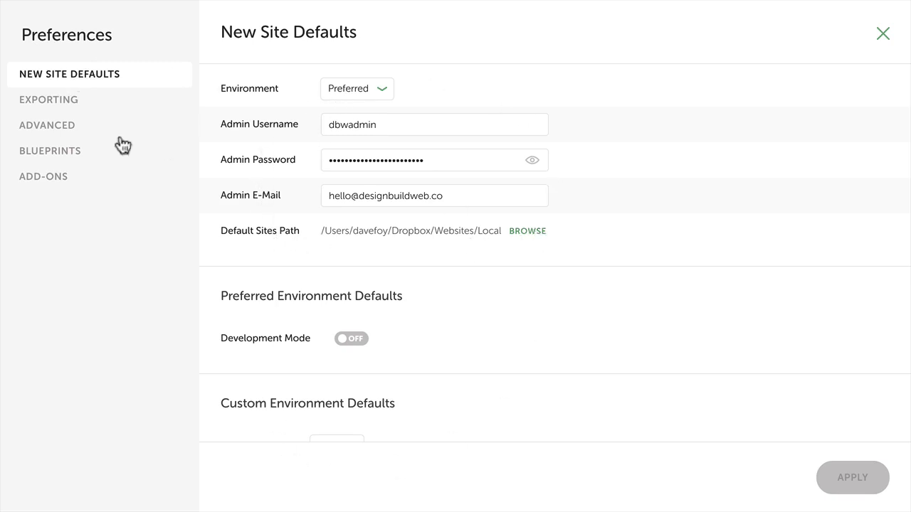
click(57, 104)
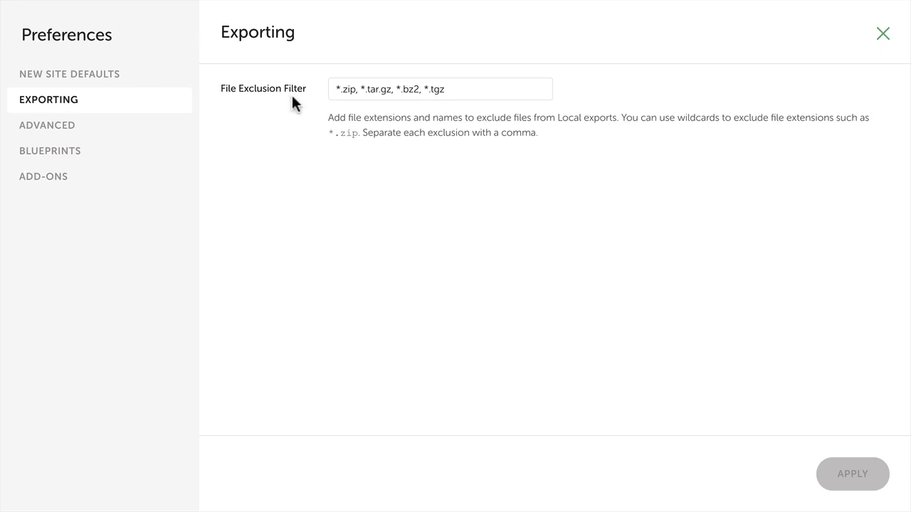
click(54, 133)
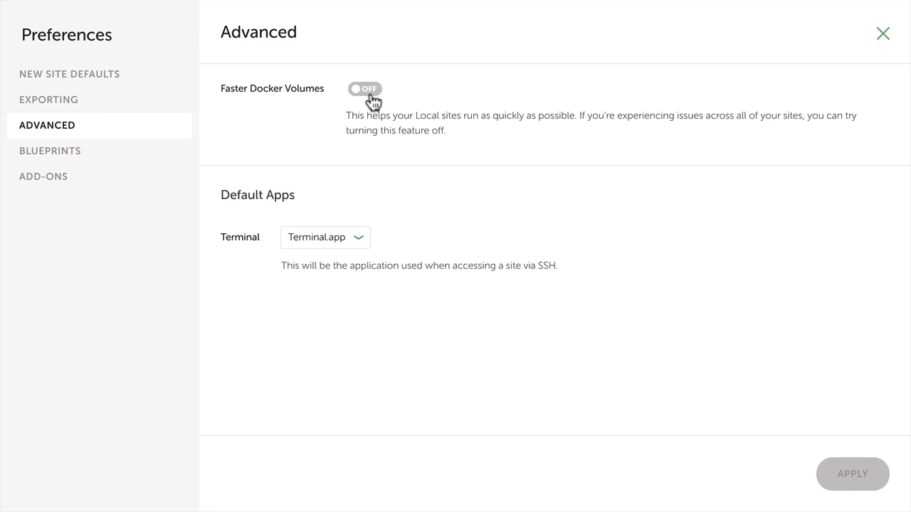
click(79, 150)
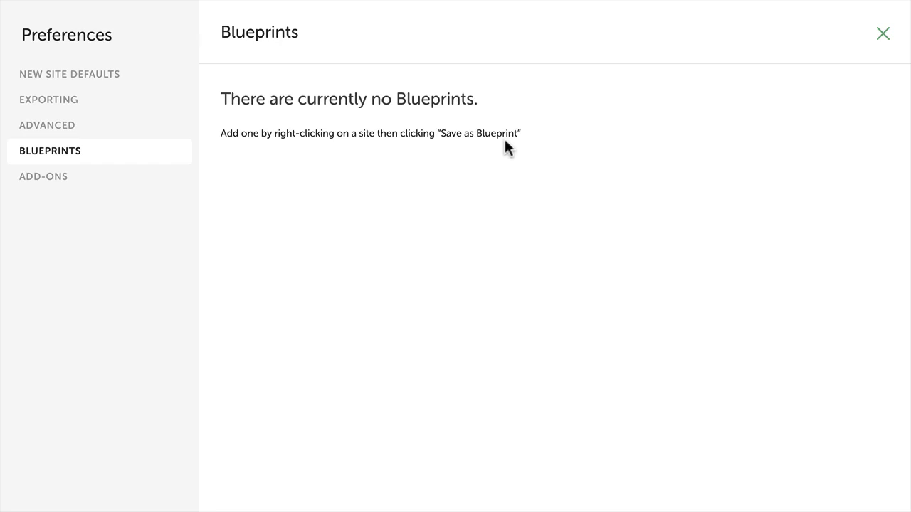
click(883, 34)
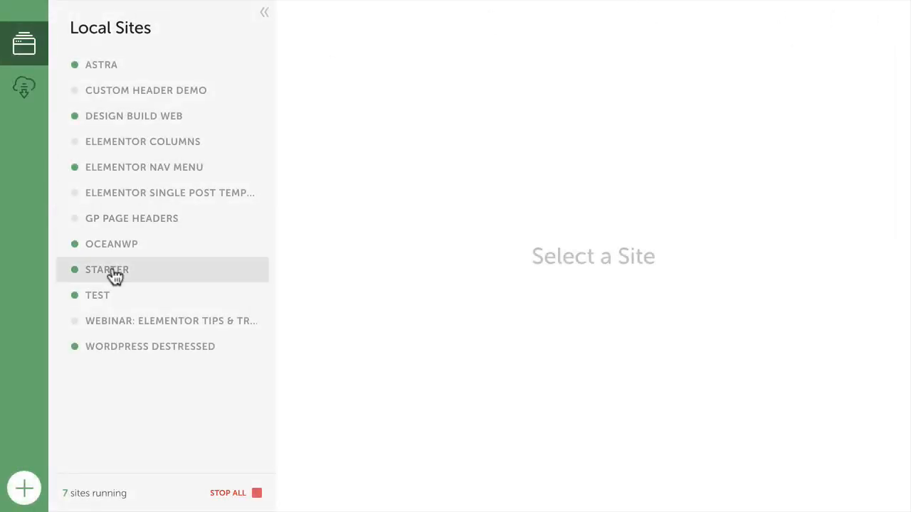
Examine the actions available for the Starter site, dismiss them and display the site's setup details.
right_click(156, 274)
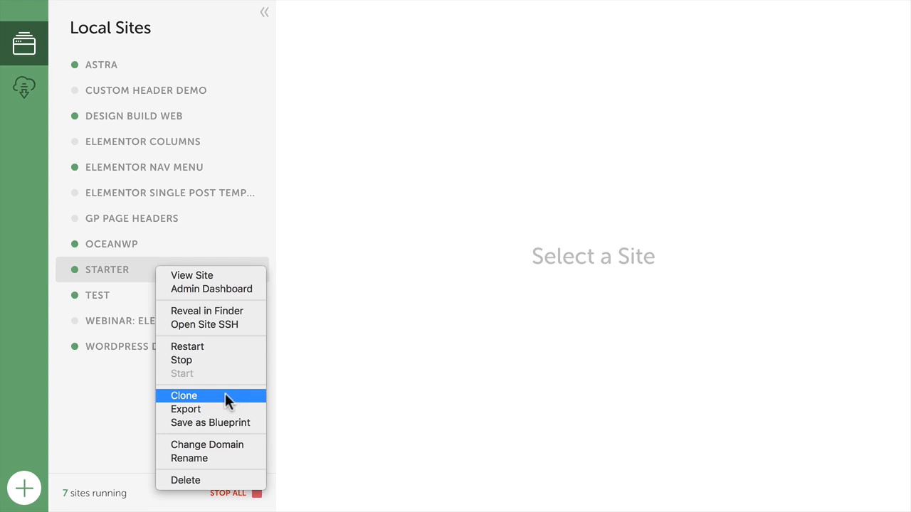
click(128, 396)
click(133, 276)
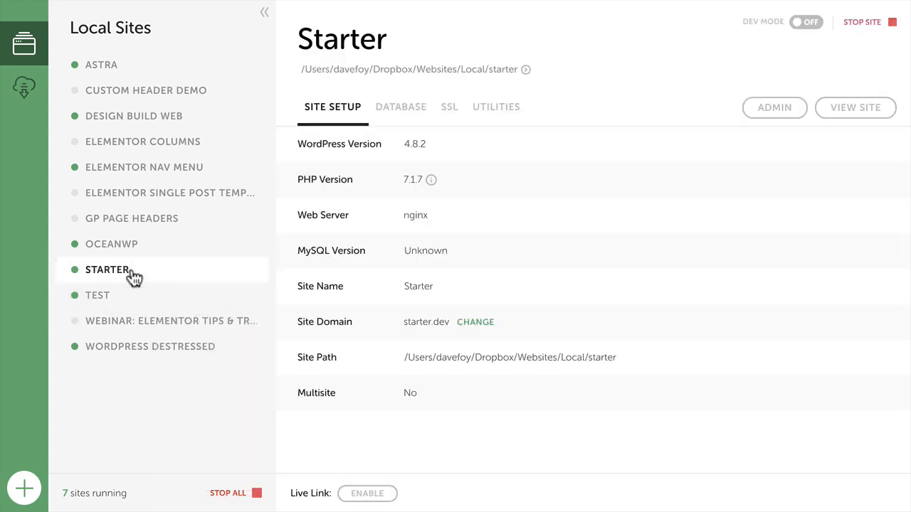